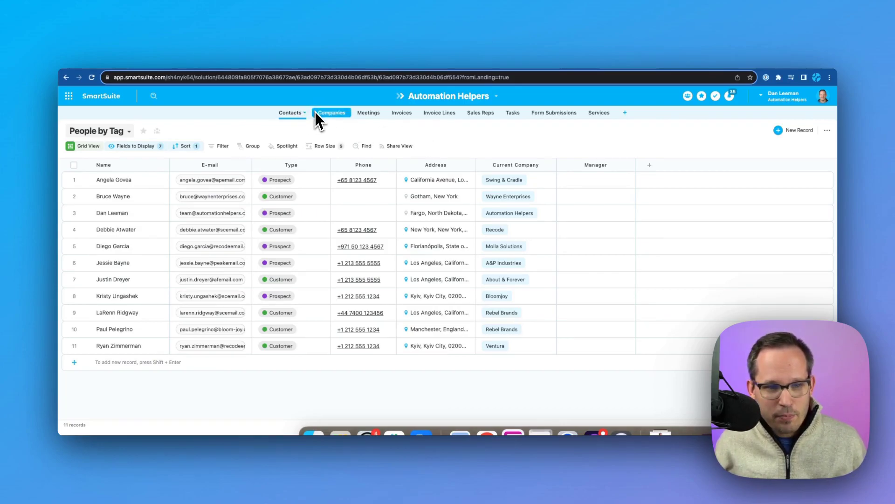
- Inspect the row 1 contact's linked company and review the Manager field's settings
left_click(513, 179)
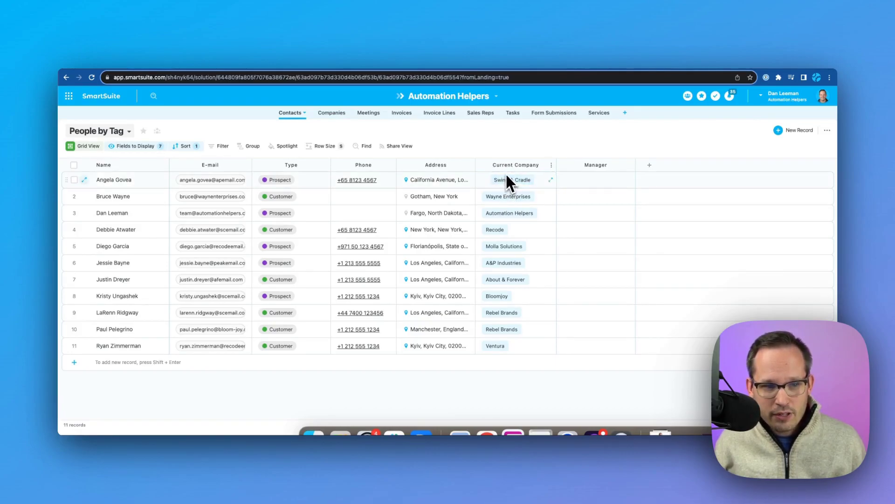
left_click(335, 115)
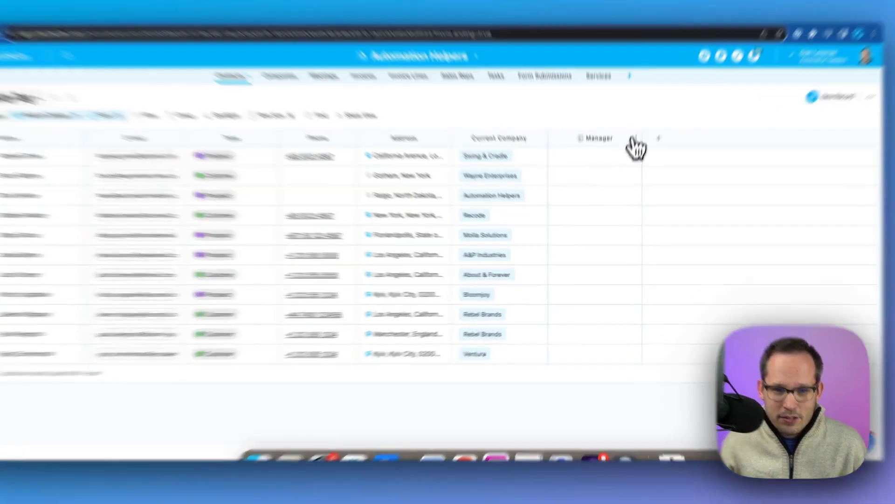
left_click(629, 165)
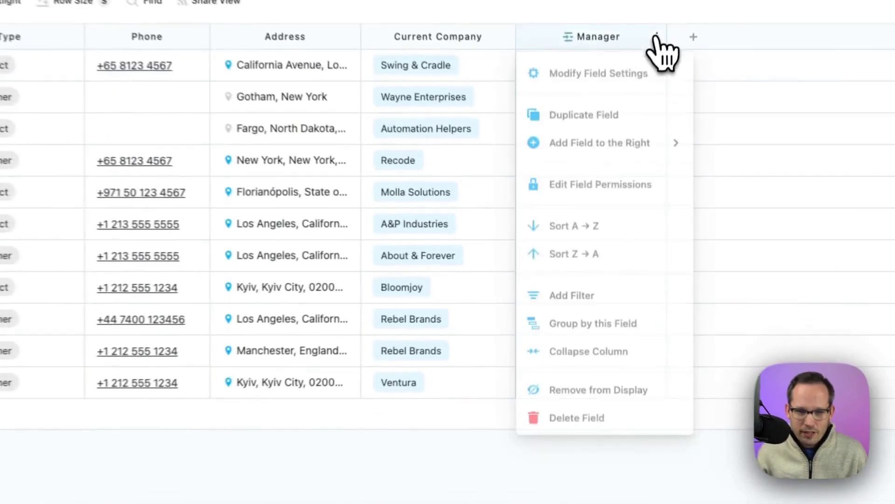
left_click(625, 60)
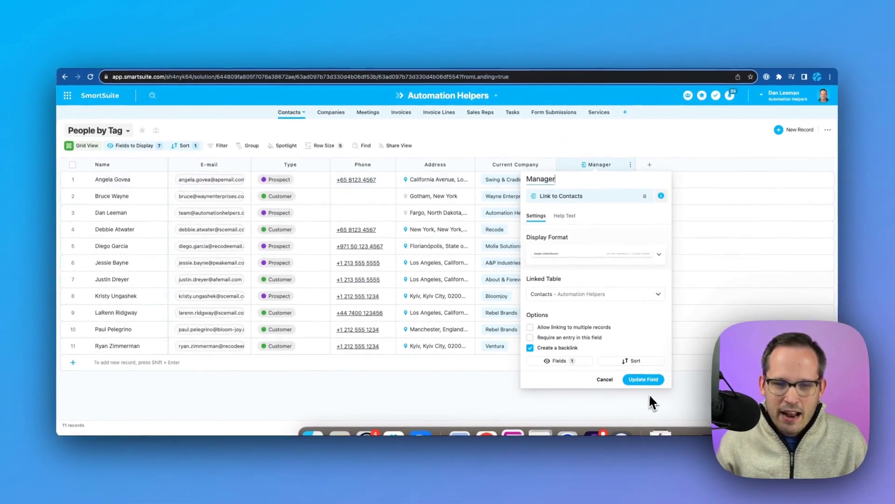
left_click(685, 452)
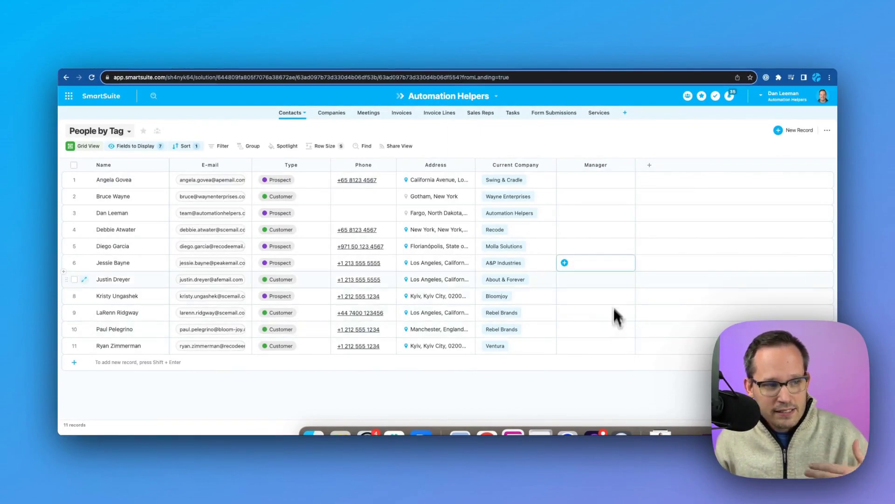
- Search the record picker and link the row 1 contact as row 3's manager
left_click(597, 212)
type("angela")
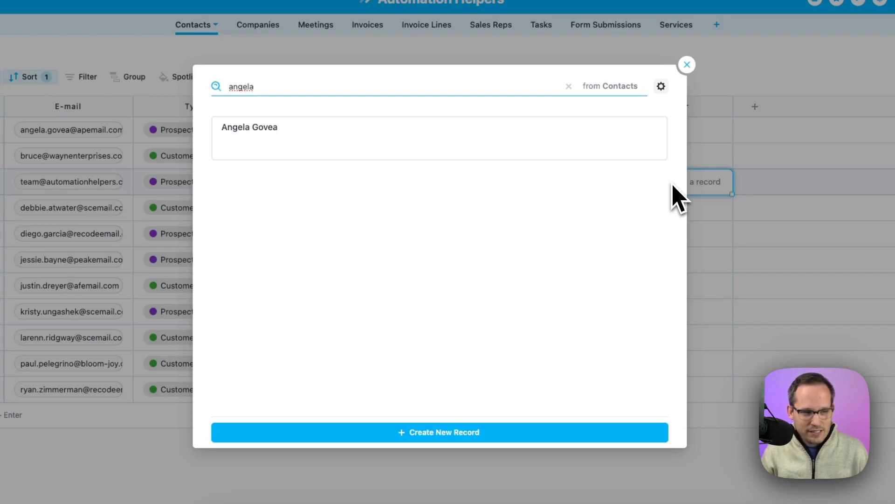
key("Down")
key("Return")
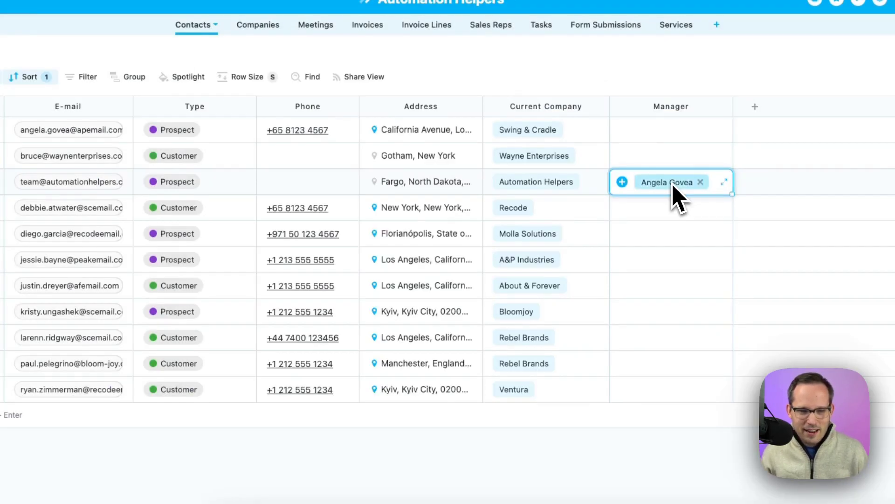
left_click(714, 61)
left_click(709, 196)
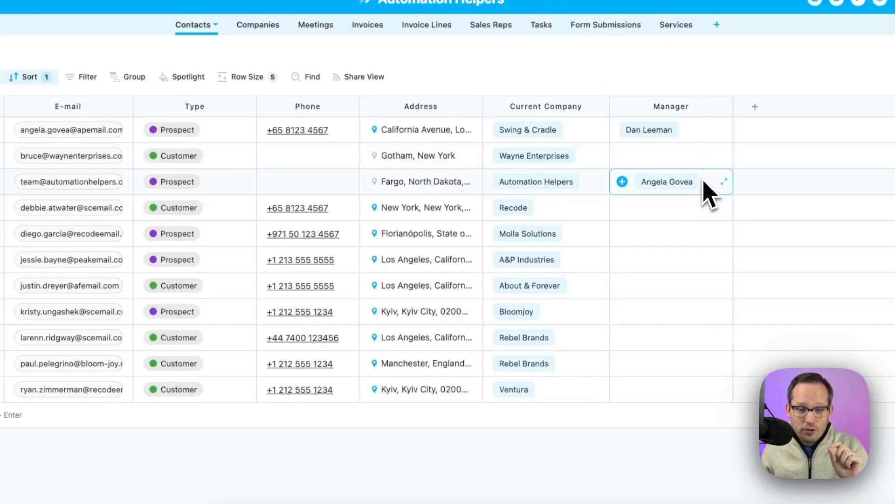
key("Up")
key("Up")
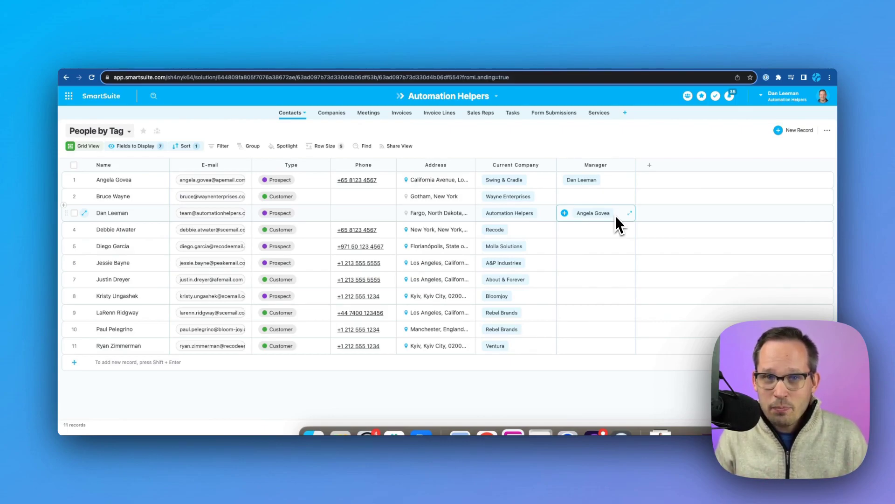
- Remove row 3's manager link and uncheck Create a backlink on the Manager field
left_click(612, 212)
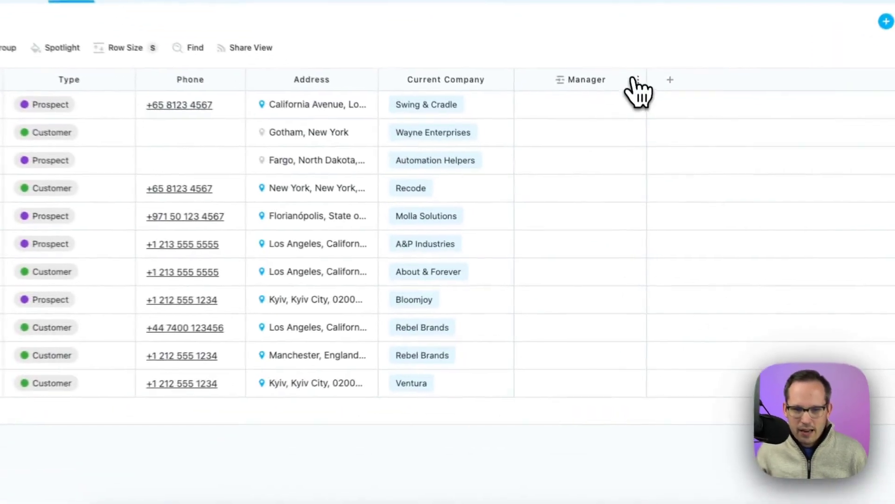
left_click(627, 165)
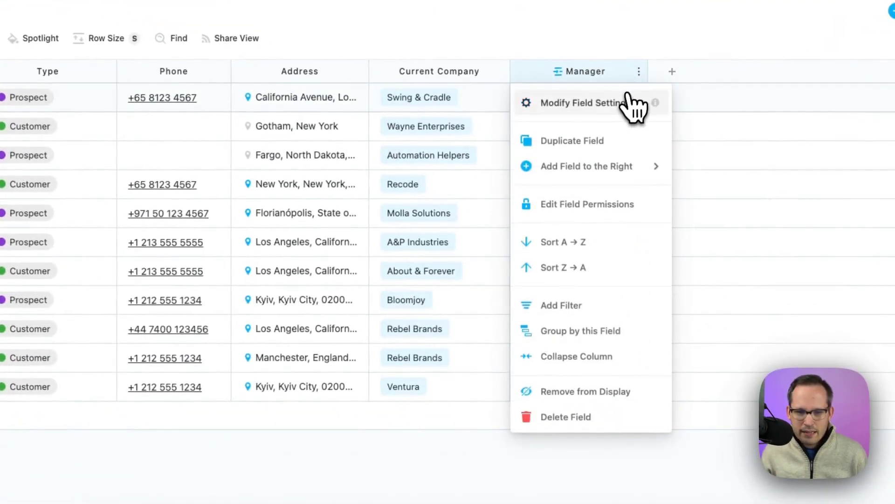
left_click(628, 98)
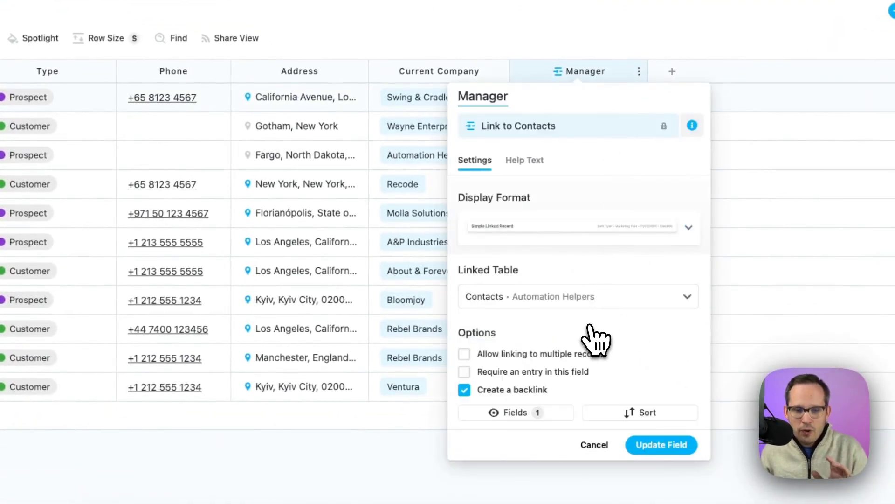
left_click(465, 389)
left_click(645, 444)
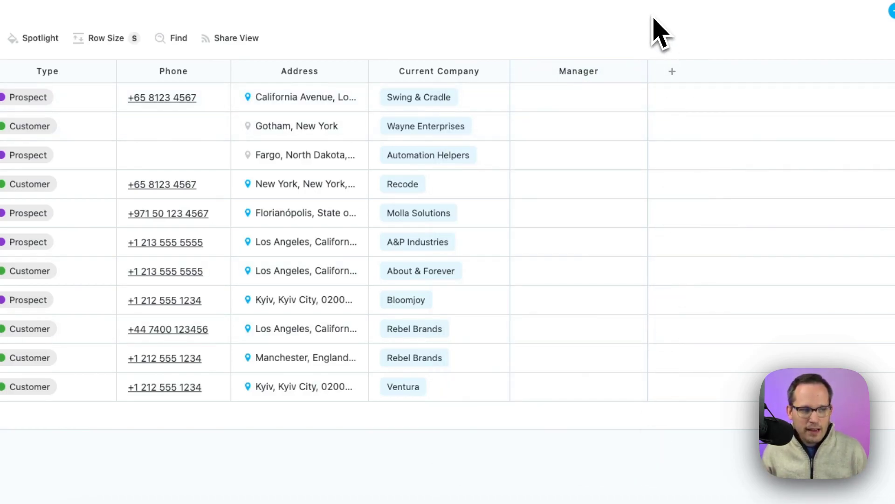
- Link the row 1 contact as row 3's manager again, now with no backlink
left_click(595, 151)
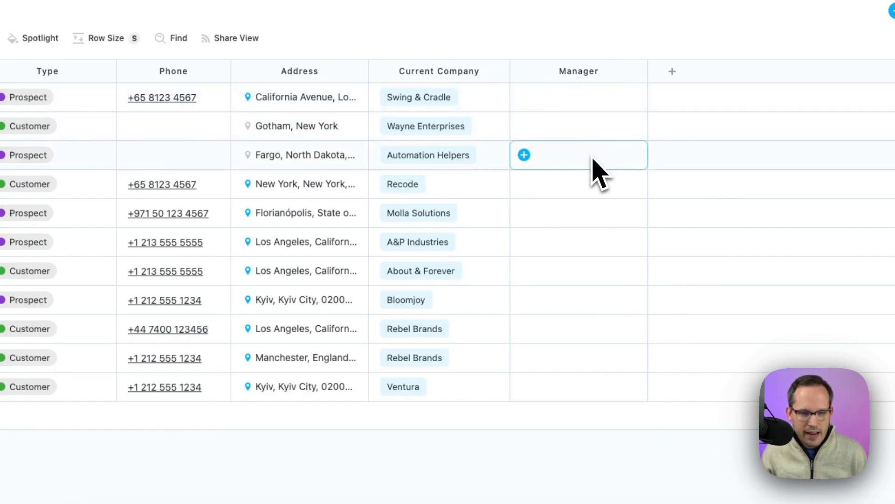
left_click(593, 159)
type("ange")
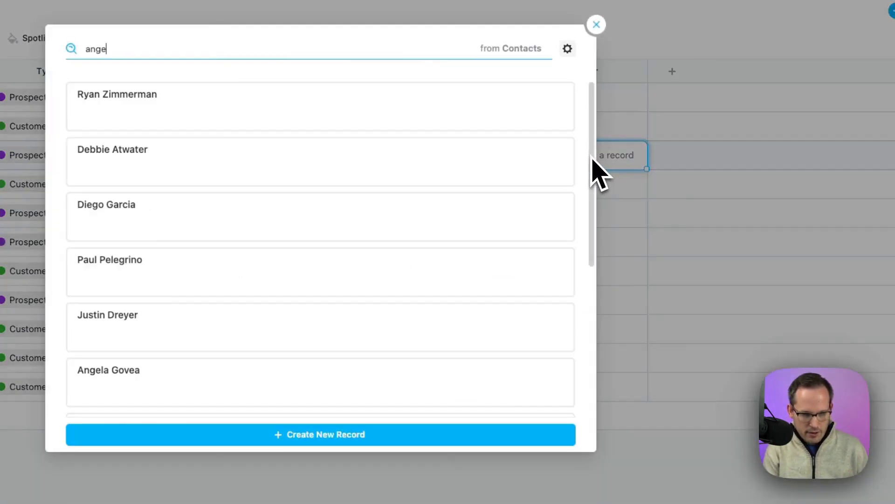
left_click(462, 122)
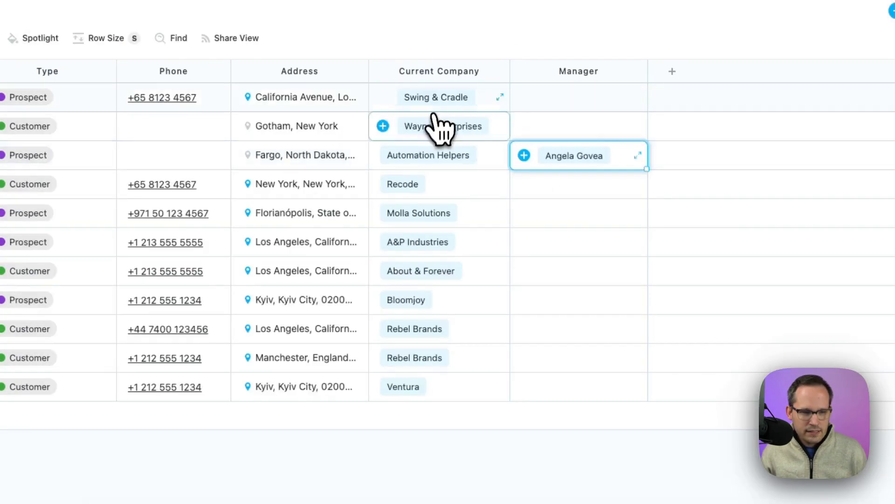
left_click(625, 28)
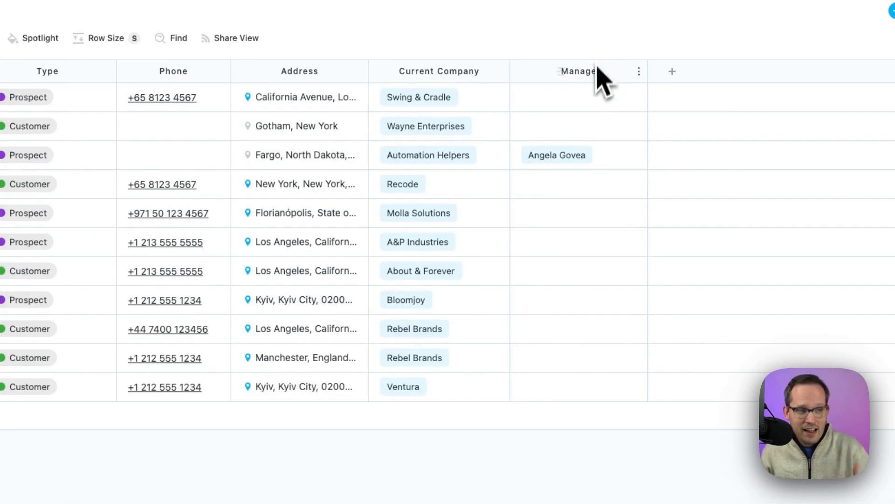
left_click(592, 125)
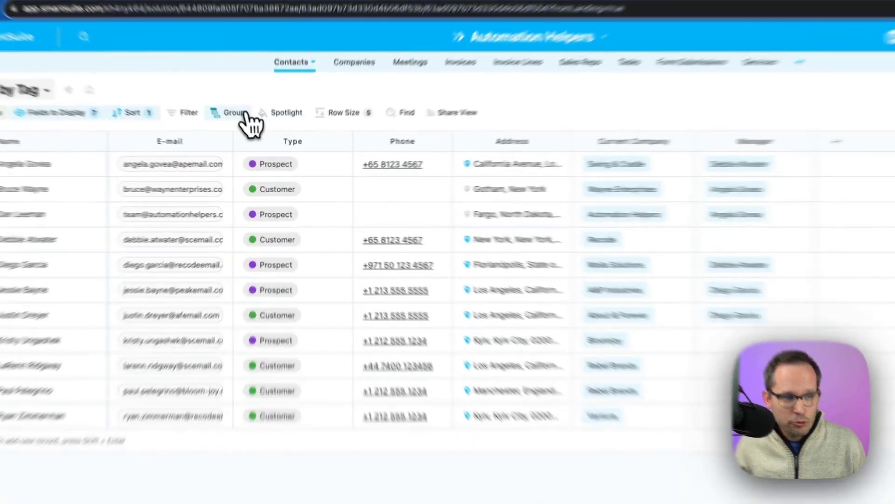
- Change the grid's Group By field from Name to Manager
left_click(249, 146)
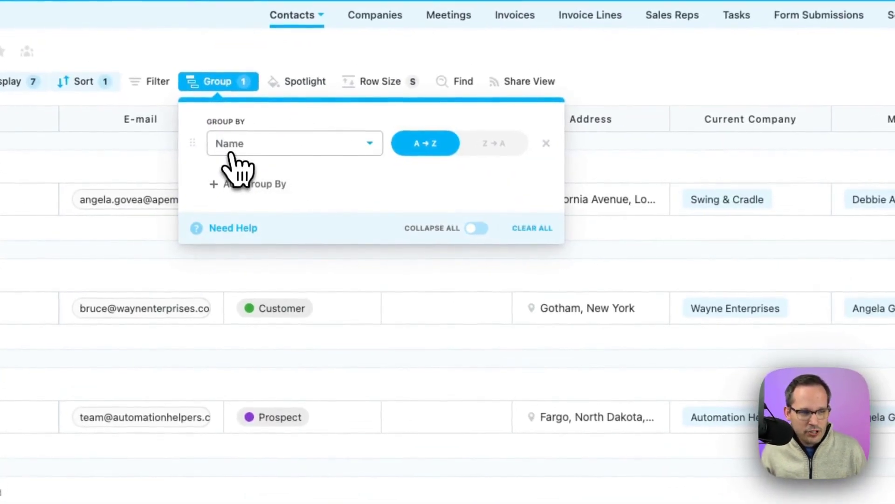
left_click(257, 176)
type("mana")
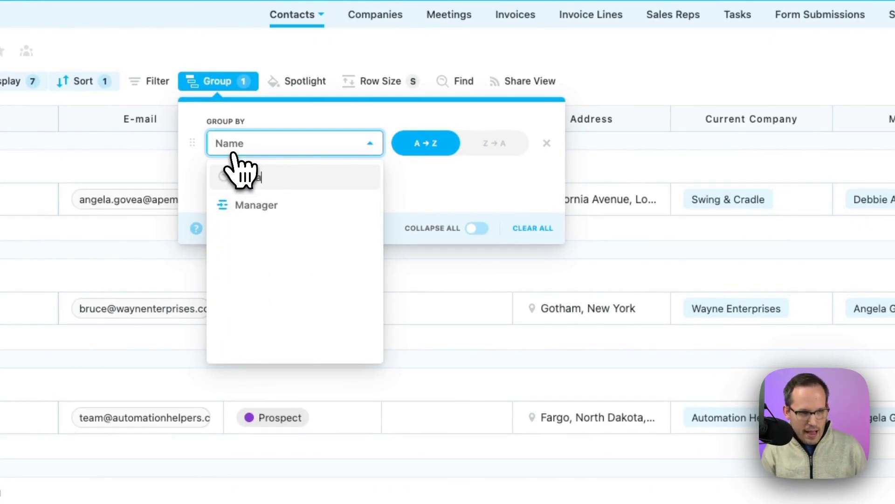
left_click(261, 210)
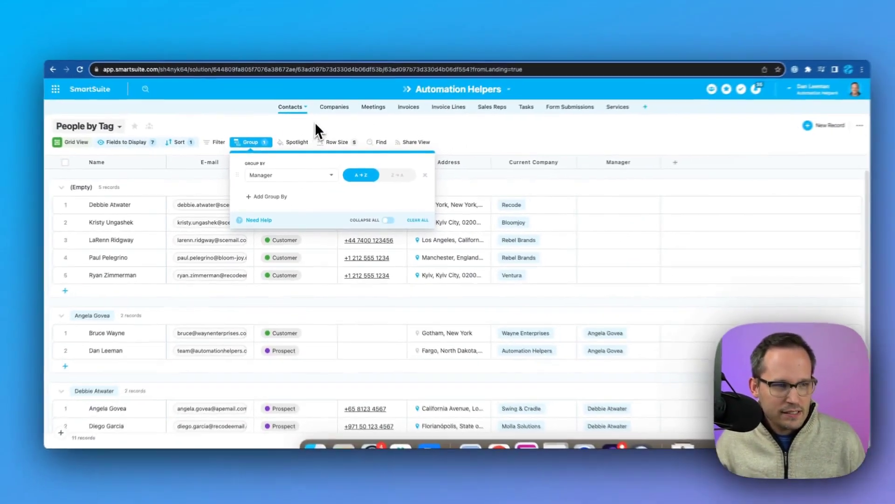
left_click(314, 124)
scroll(187, 284, "down", 5)
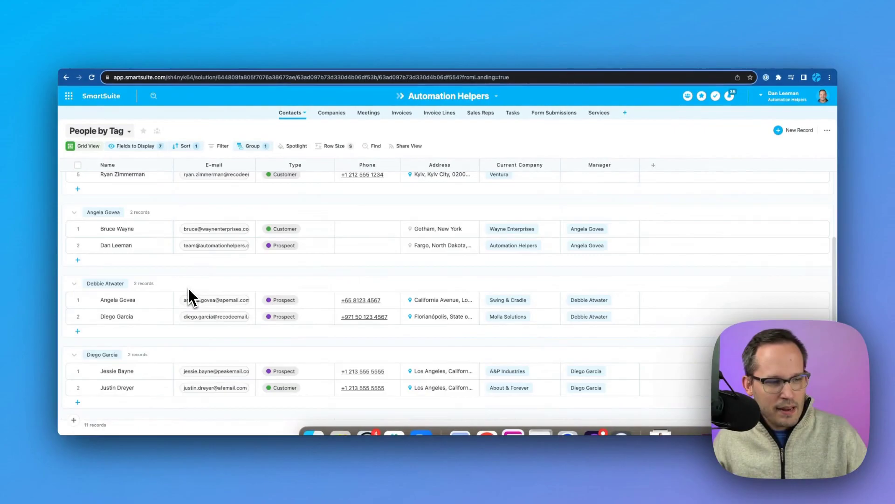